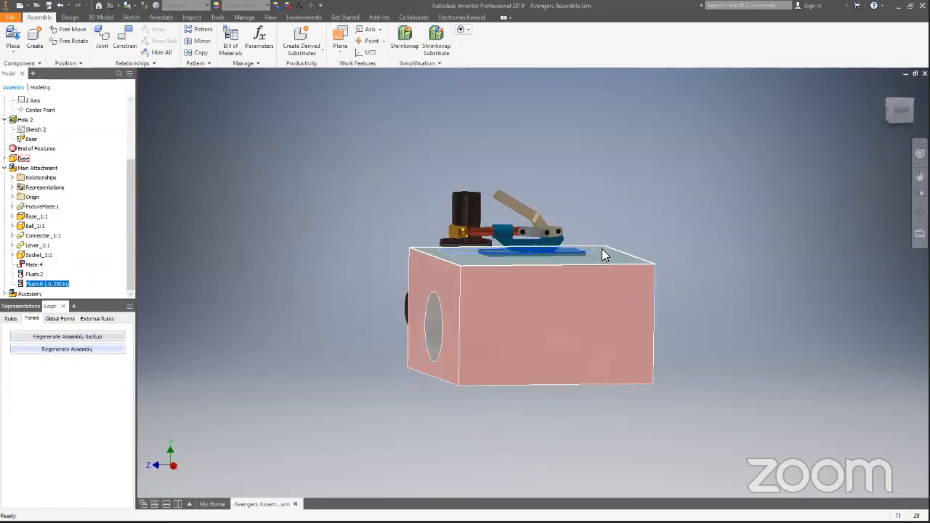
Step: Examine the Main Attachment's position on the Base and its mate and flush constraints
scroll(602, 248, down, 6)
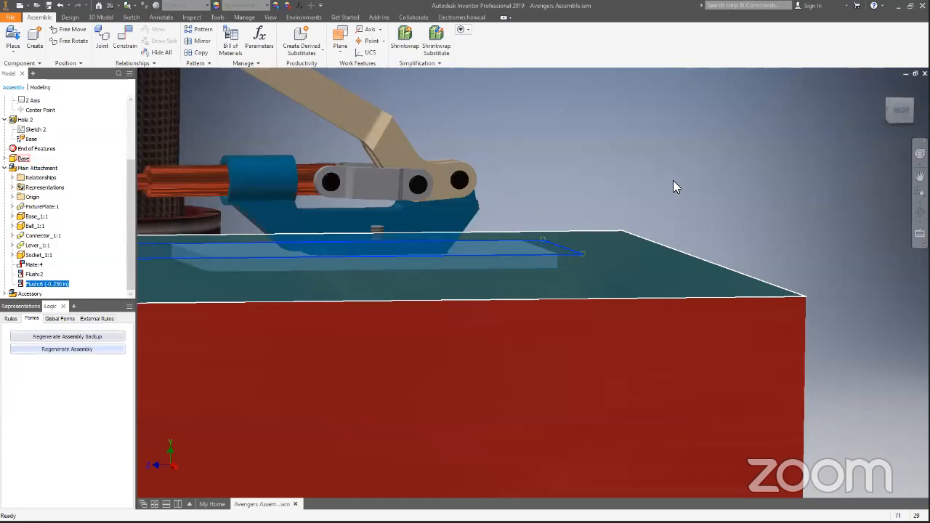
scroll(669, 182, up, 5)
shift+middle_drag(679, 174, 697, 195)
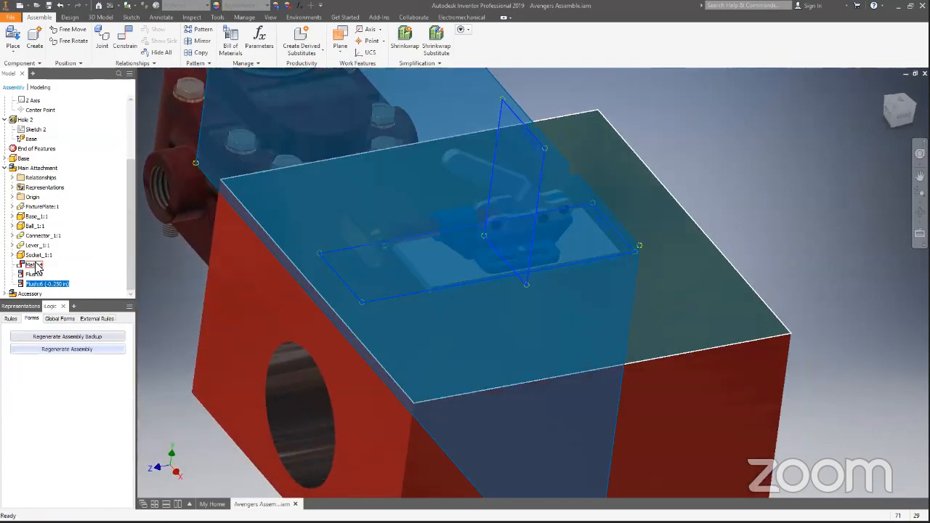
click(154, 295)
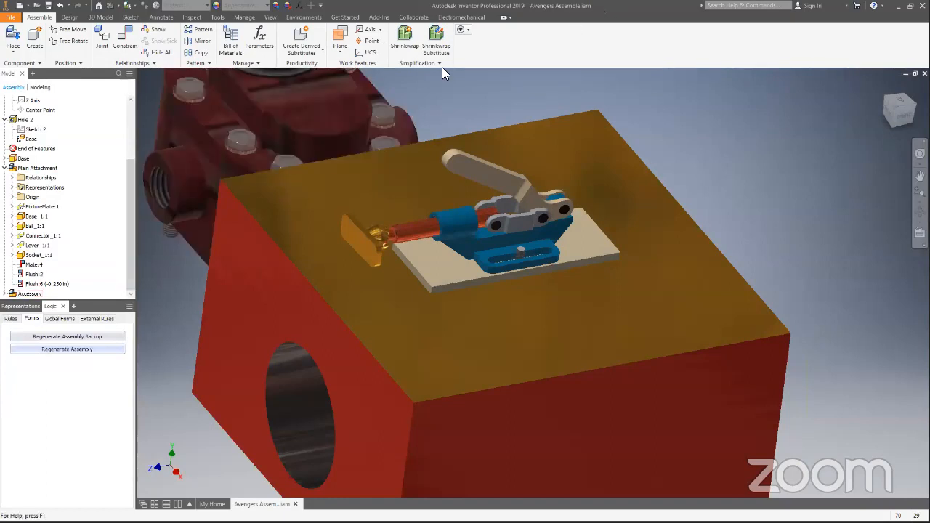
click(380, 143)
click(619, 225)
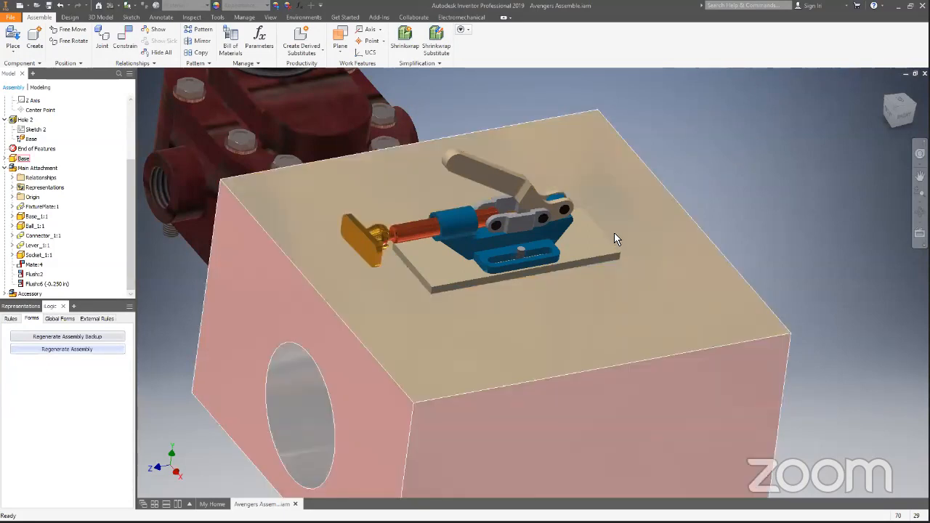
click(755, 179)
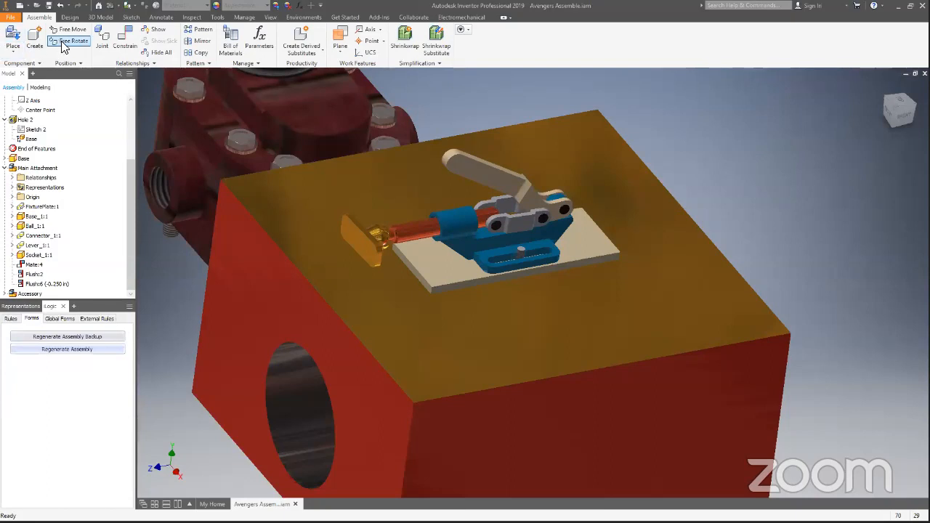
mouse_move(212, 504)
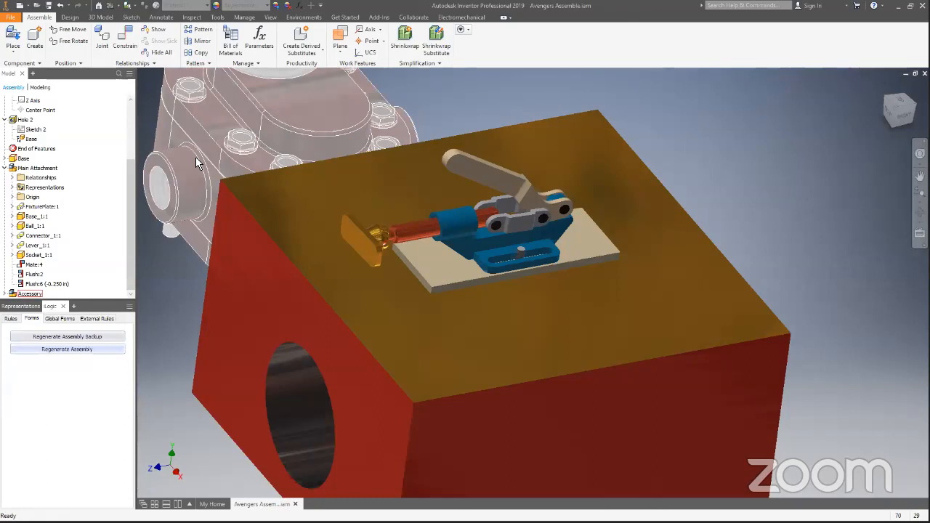
Step: Review the code of the Component Replace iLogic rule and close it
click(10, 319)
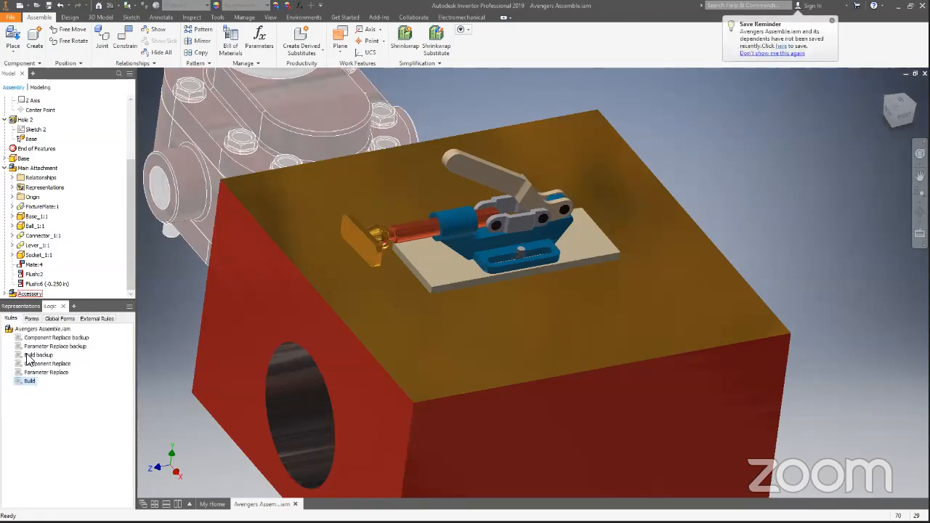
double_click(47, 363)
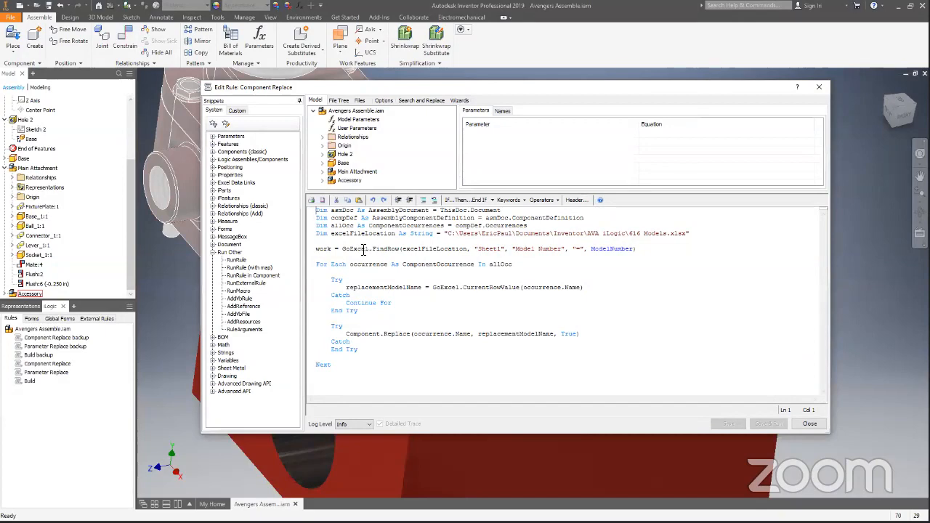
click(810, 425)
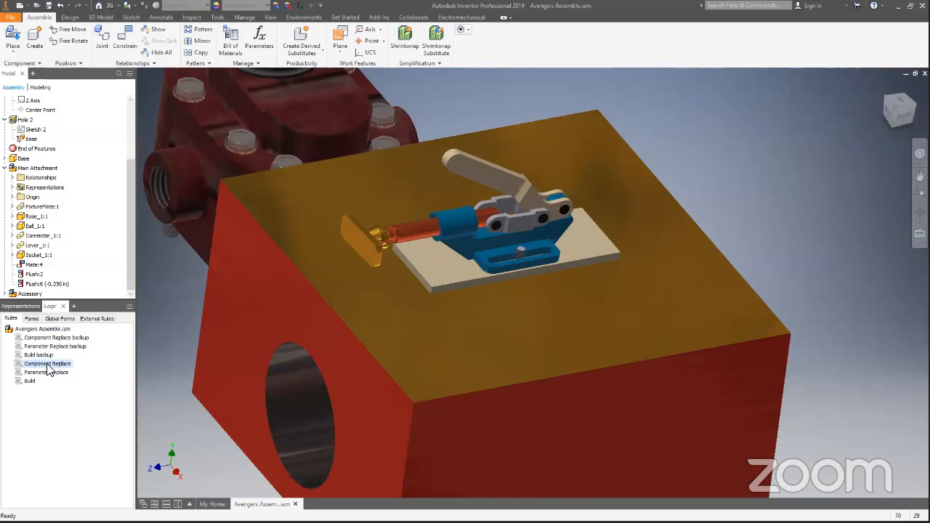
Step: In the Component Replace rule, change the sheet name in the GoExcel.FindRow line to "Sheet2", save and close the rule
double_click(47, 364)
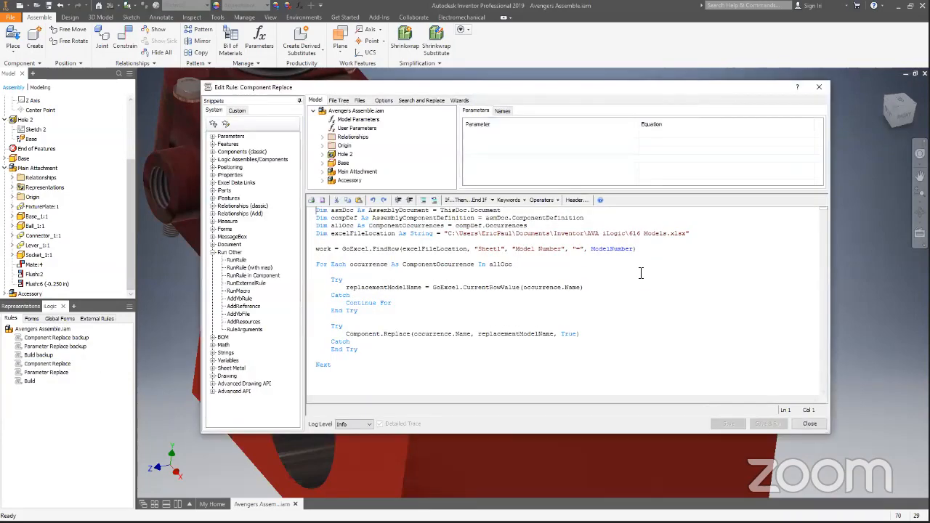
click(480, 248)
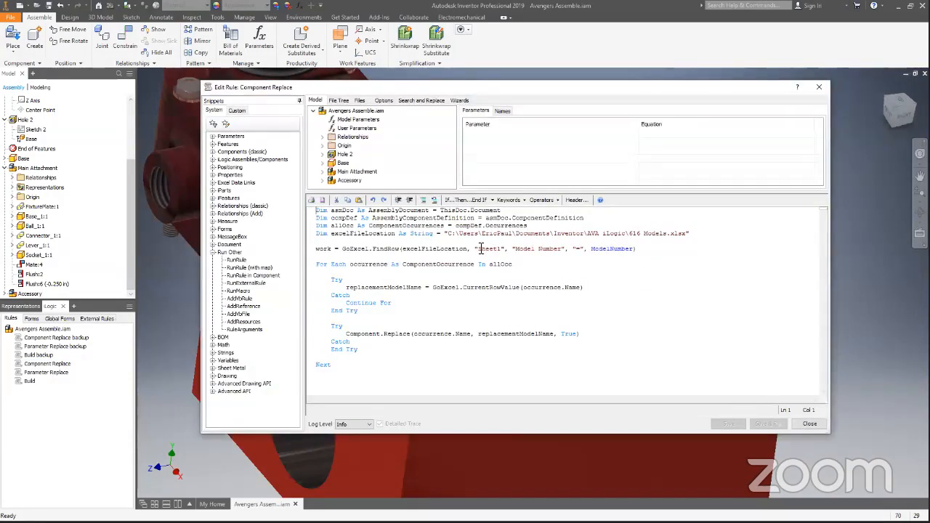
double_click(503, 249)
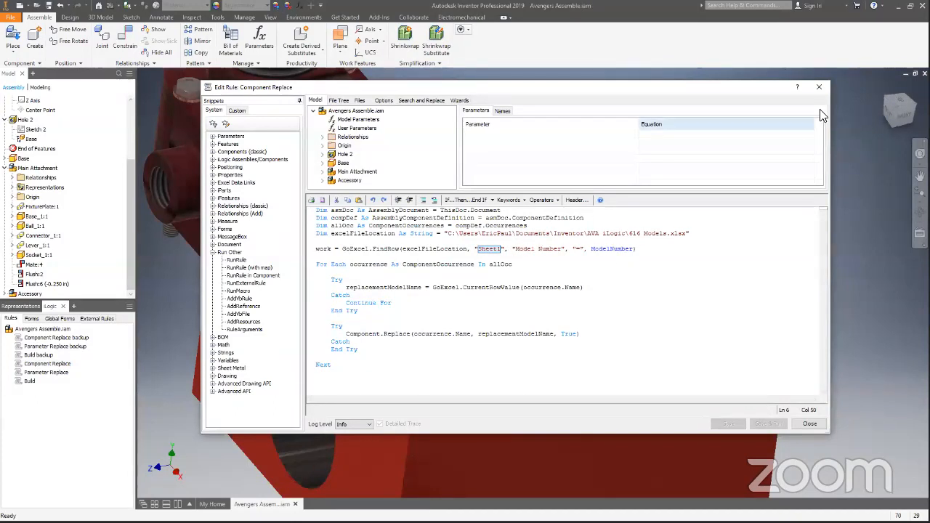
drag(502, 247, 504, 244)
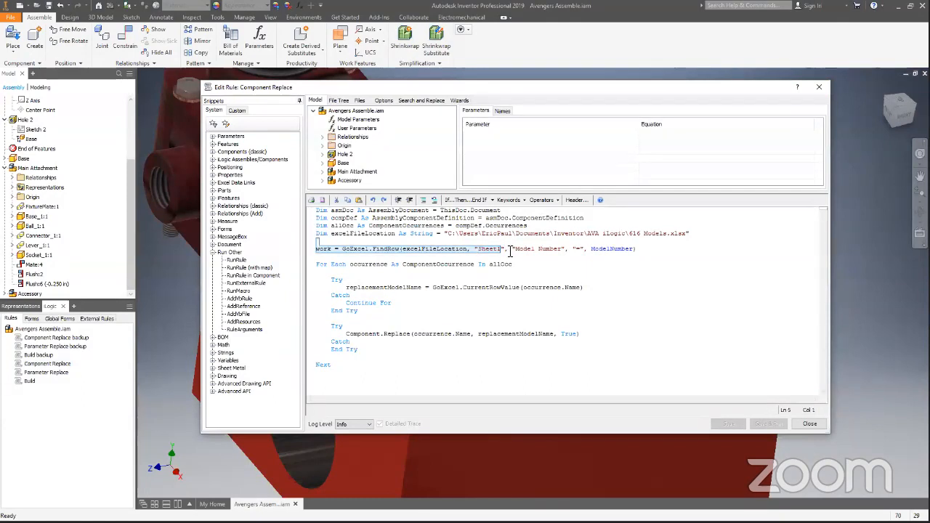
click(502, 249)
key(BackSpace)
text(2)
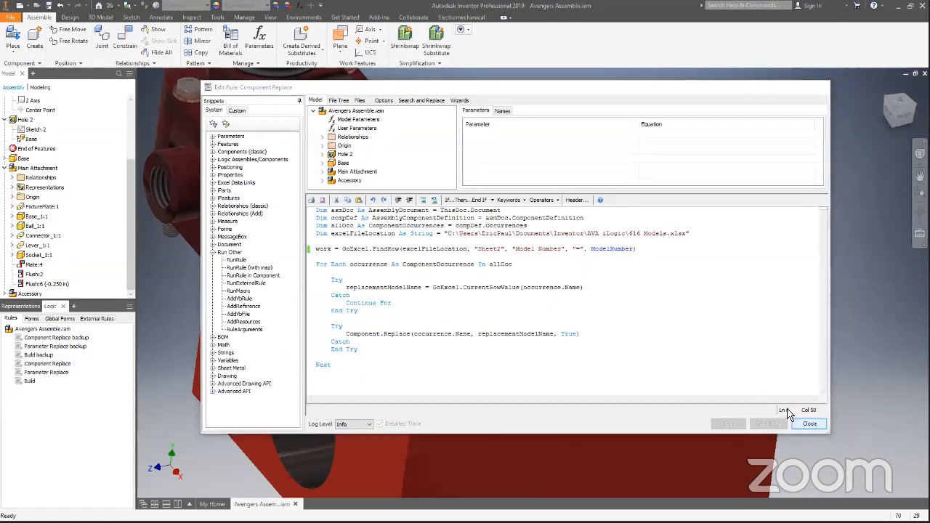
click(812, 424)
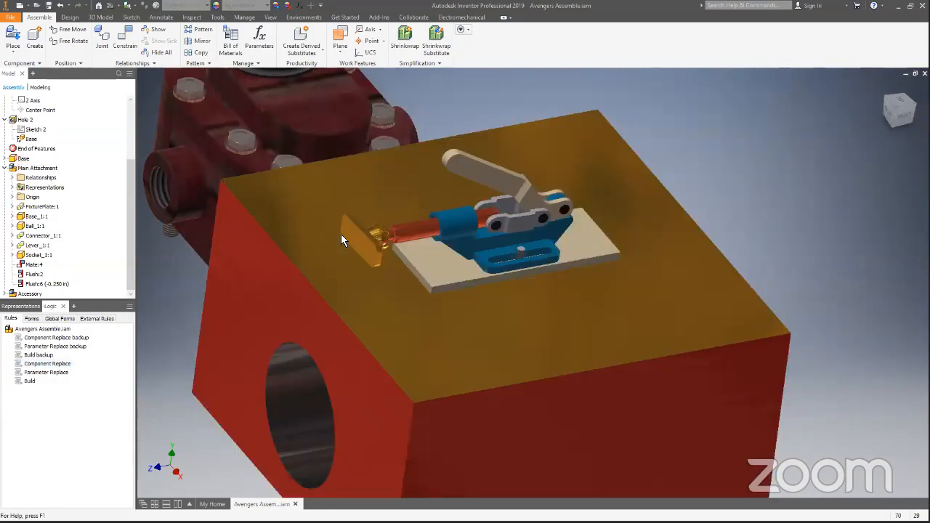
Step: Switch to Excel, copy the model table from Sheet1 into Sheet2 of 616 Models.xlsx at A1 and save the workbook
key(alt+Tab)
click(585, 429)
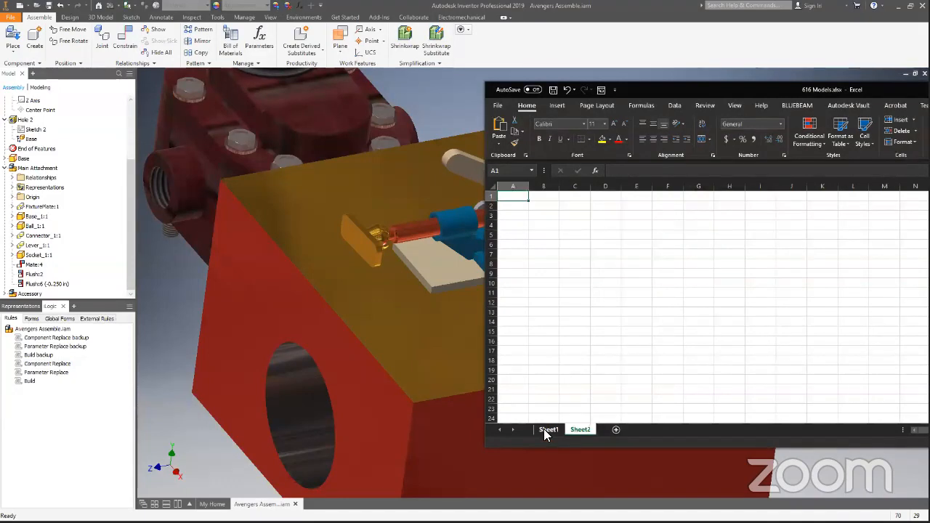
click(549, 429)
drag(667, 231, 508, 196)
key(ctrl+c)
click(580, 429)
key(ctrl+v)
drag(640, 90, 309, 65)
click(222, 66)
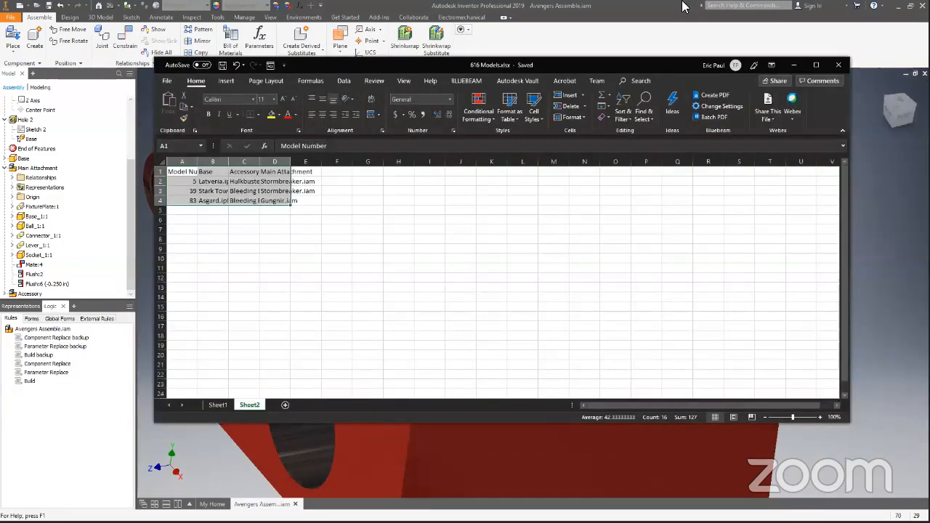
Step: Return to Inventor and build the assembly with ModelNumber 5 in the Regenerate Assembly form
click(642, 5)
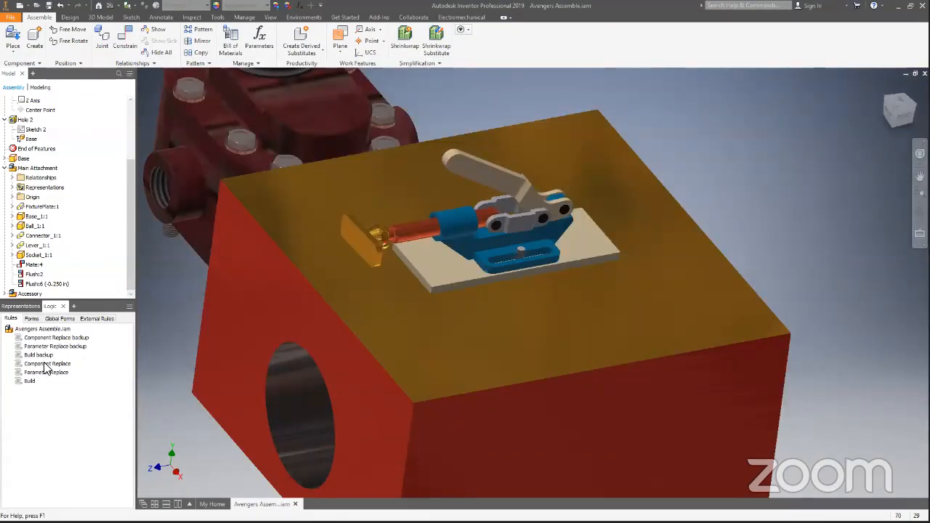
click(38, 321)
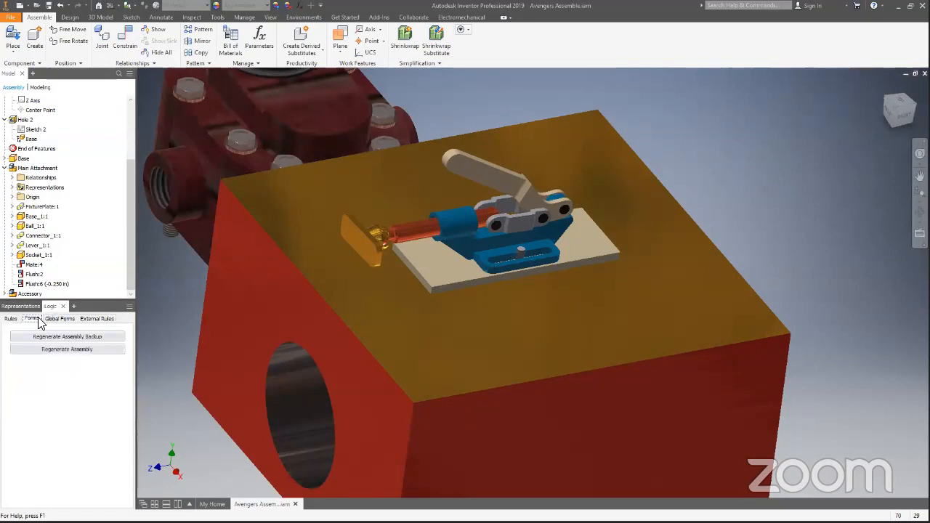
click(67, 349)
click(685, 114)
click(669, 129)
click(667, 126)
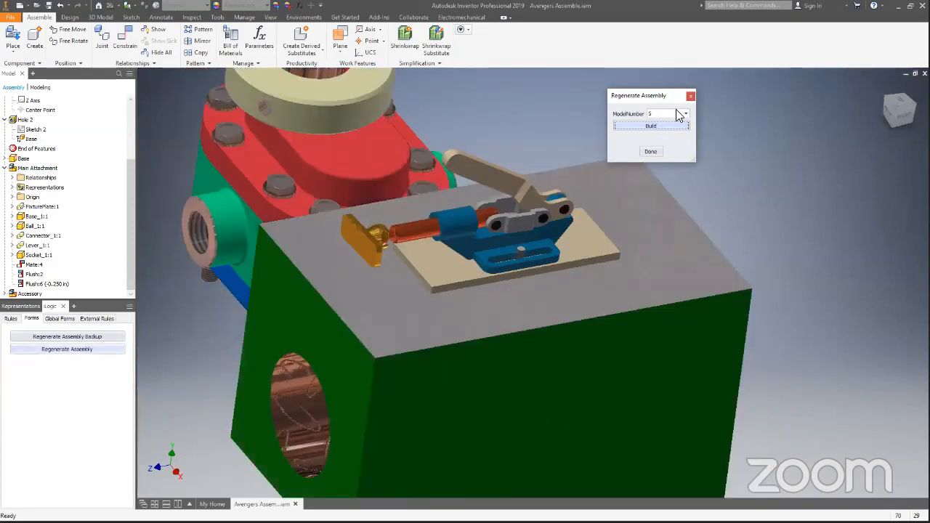
Step: Rebuild the assembly with ModelNumber 83 and close the Regenerate Assembly form
click(676, 114)
click(652, 136)
click(657, 126)
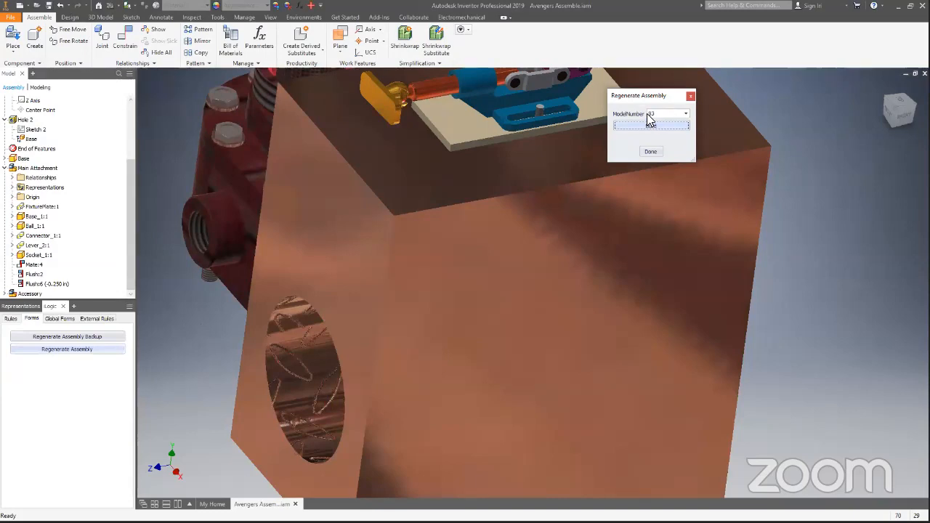
click(651, 122)
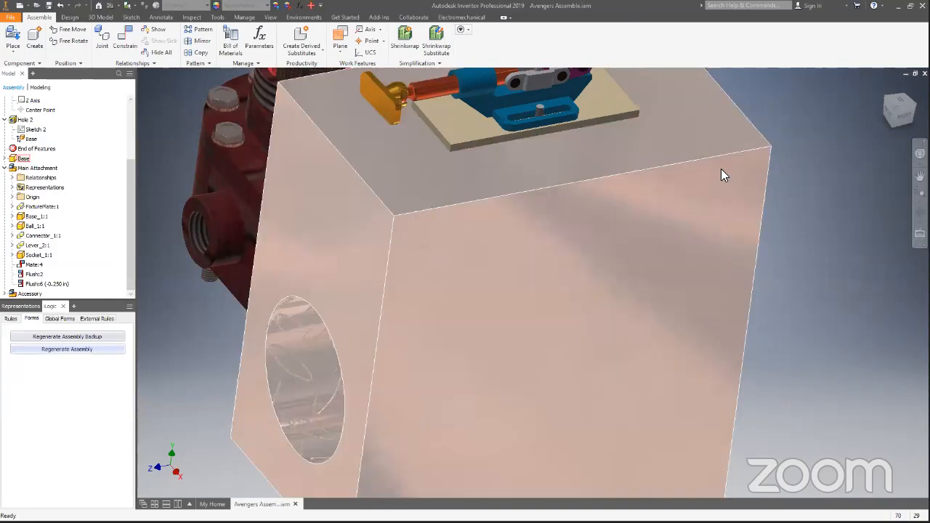
Step: Compare the rebuilt assembly with the model table on Sheet2 of the Excel workbook, and return to Inventor
scroll(837, 225, down, 3)
middle_drag(837, 226, 702, 253)
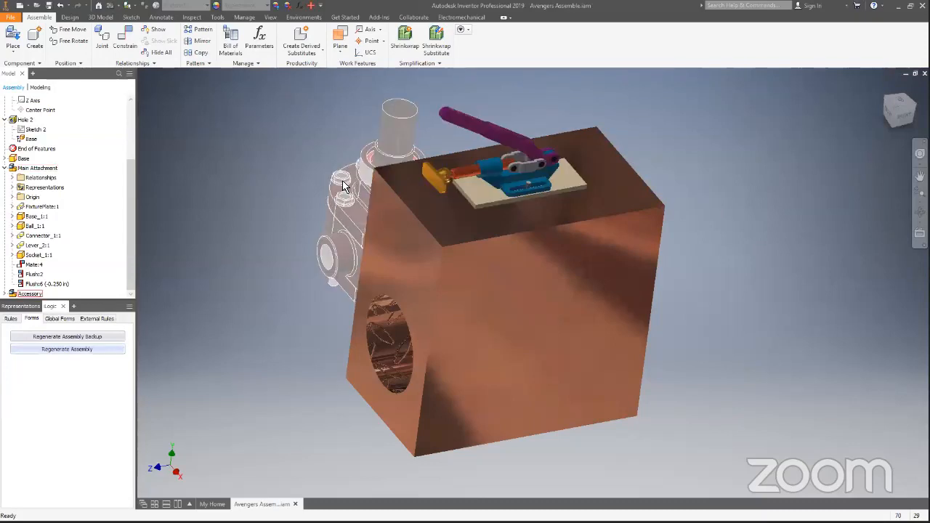
click(69, 349)
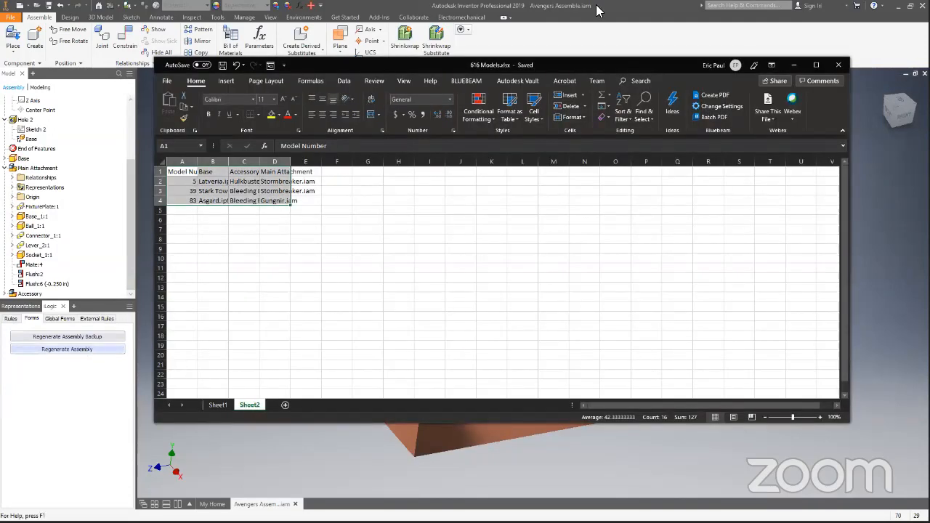
click(627, 5)
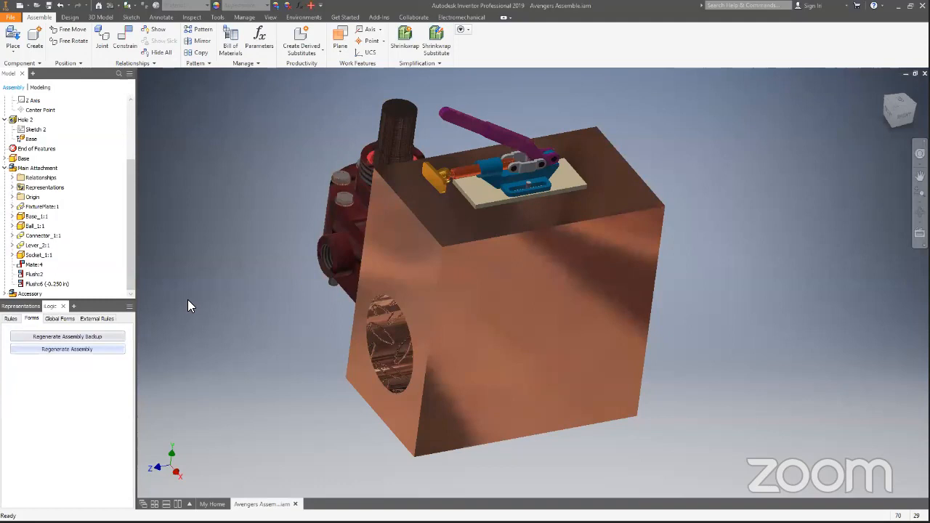
Step: Compare the assembly's HoleSize and HoleHeight user parameters with the 616 Model Parameters.xlsx workbook, and close the parameter list
click(259, 36)
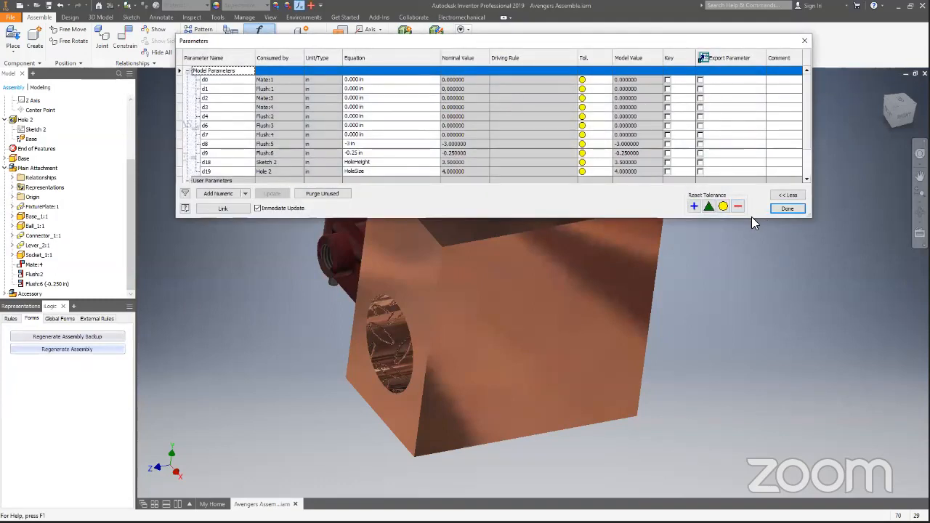
drag(753, 220, 667, 275)
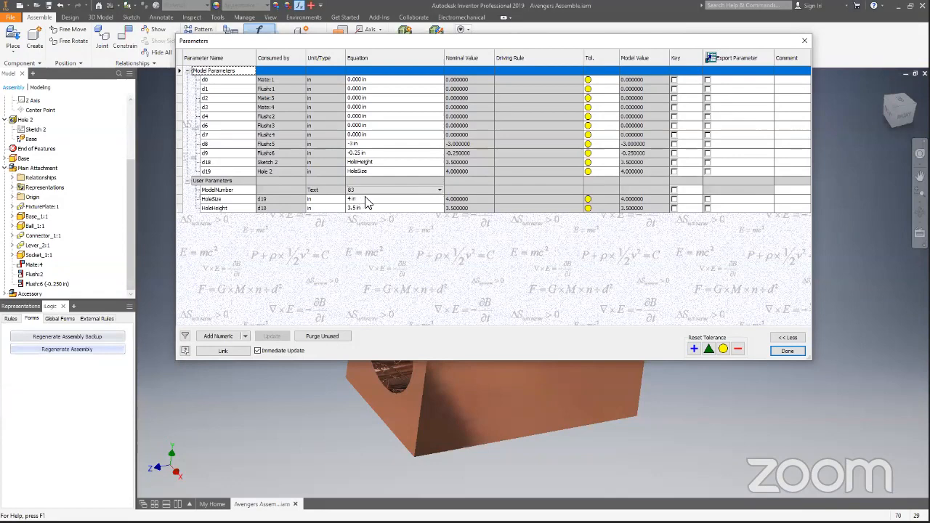
key(alt+Tab)
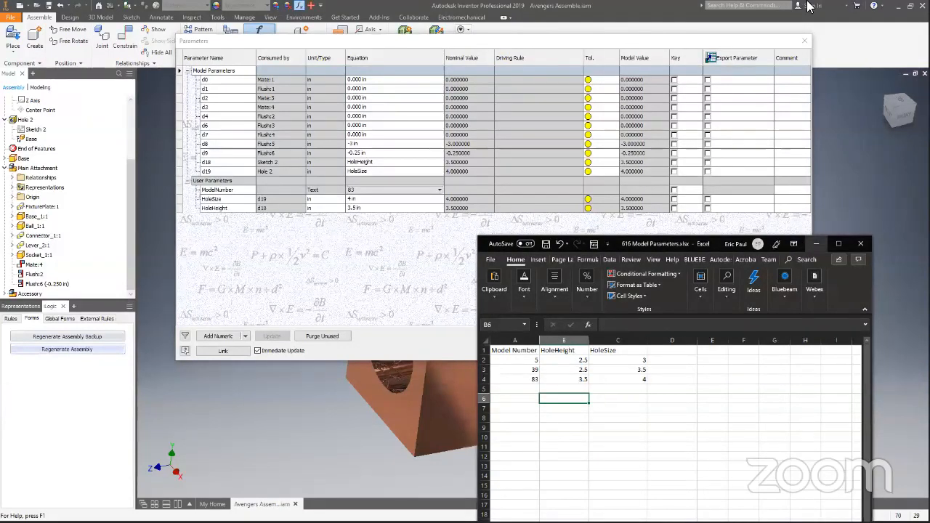
click(587, 46)
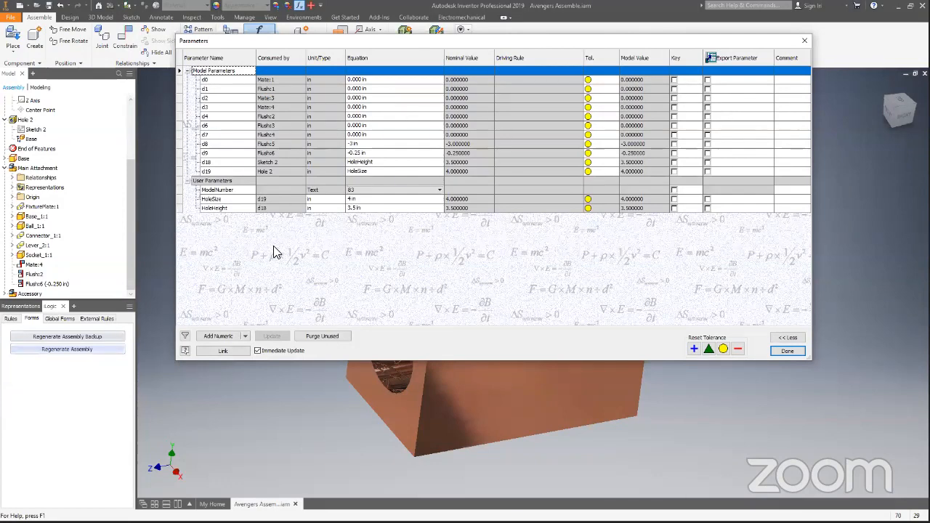
click(788, 352)
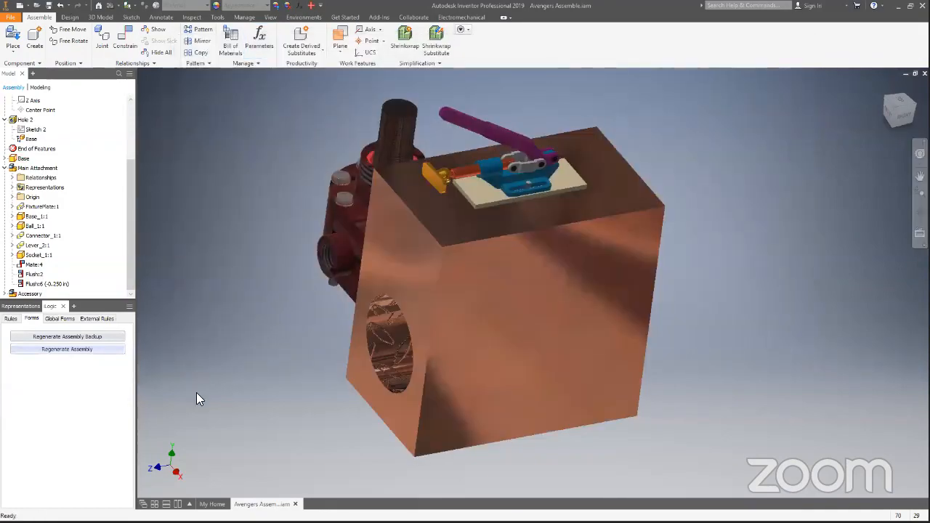
Step: Search the Tutorial Gallery for "ilogic", close the gallery and return to the Avengers Assemble assembly
click(212, 504)
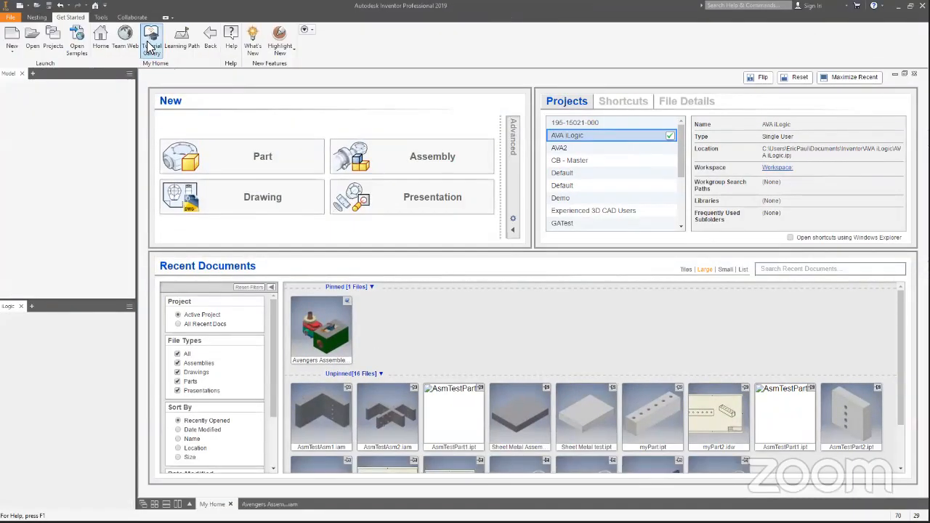
click(151, 42)
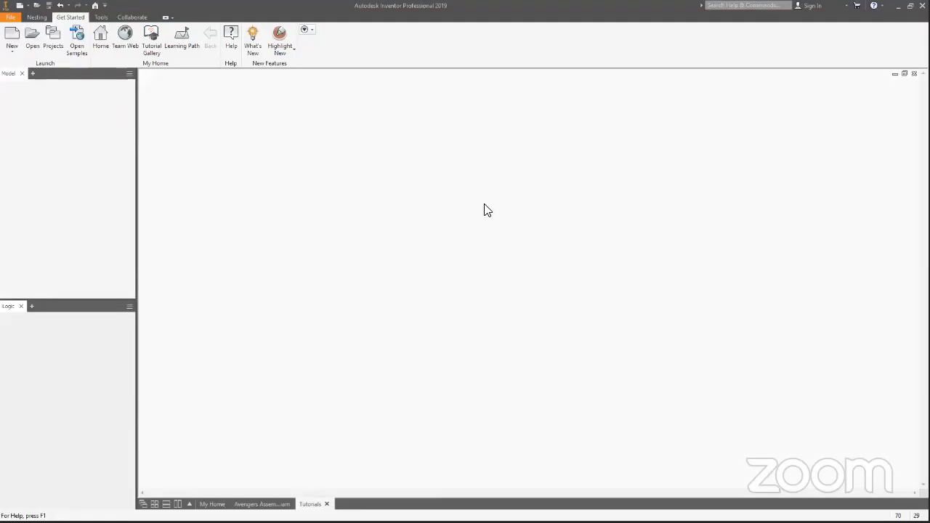
click(322, 144)
text(logic)
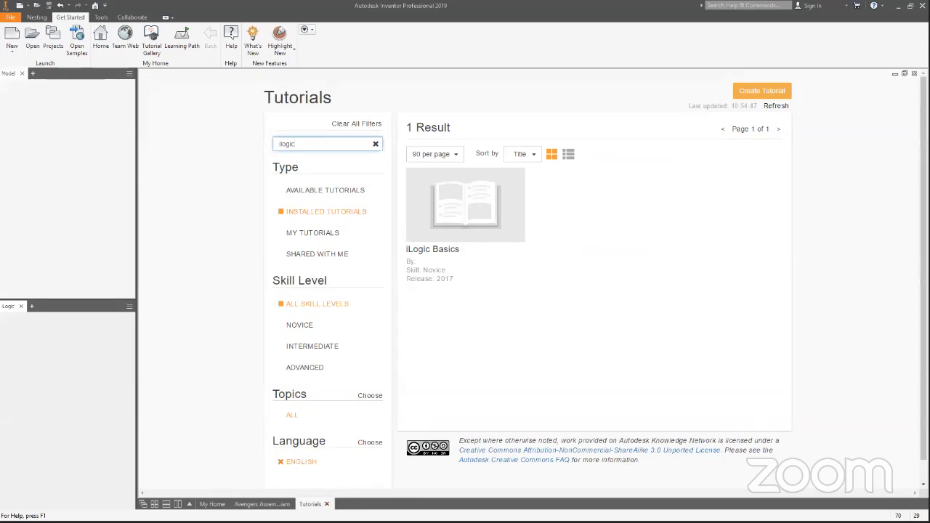
click(327, 503)
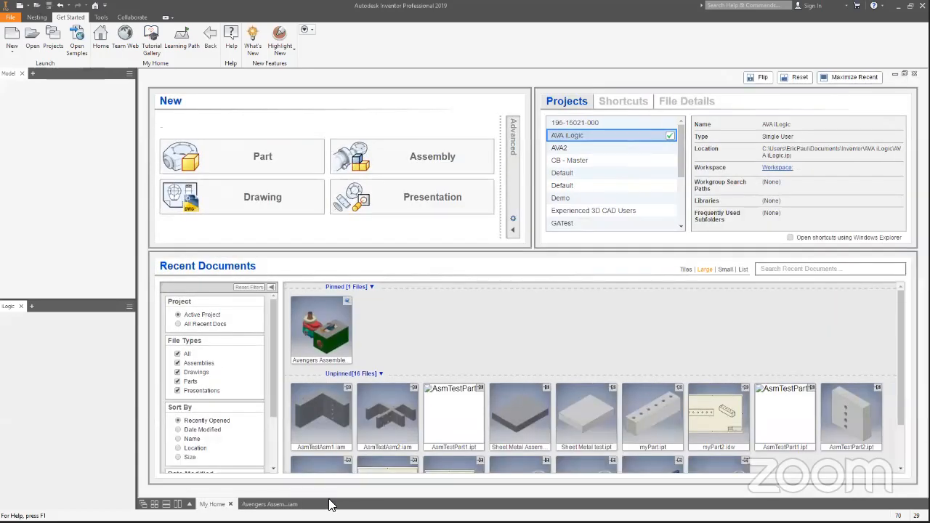
click(267, 504)
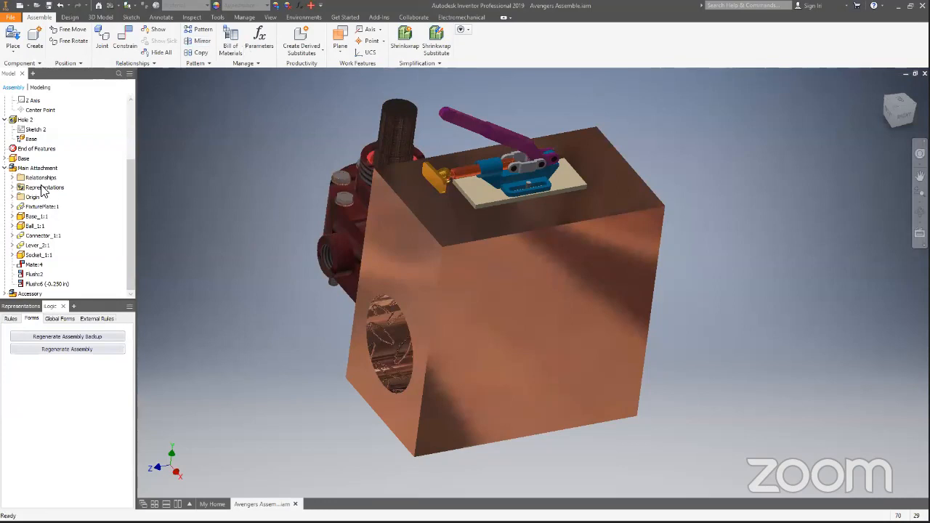
Step: Check which drawing files can be opened for Avengers Assemble.iam, leaving the Open dialog without opening one
scroll(91, 208, up, 3)
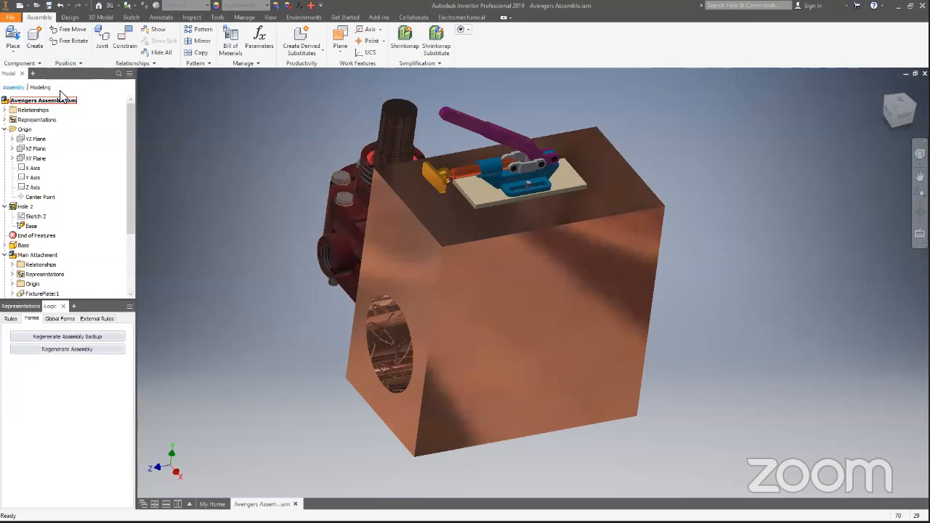
right_click(48, 101)
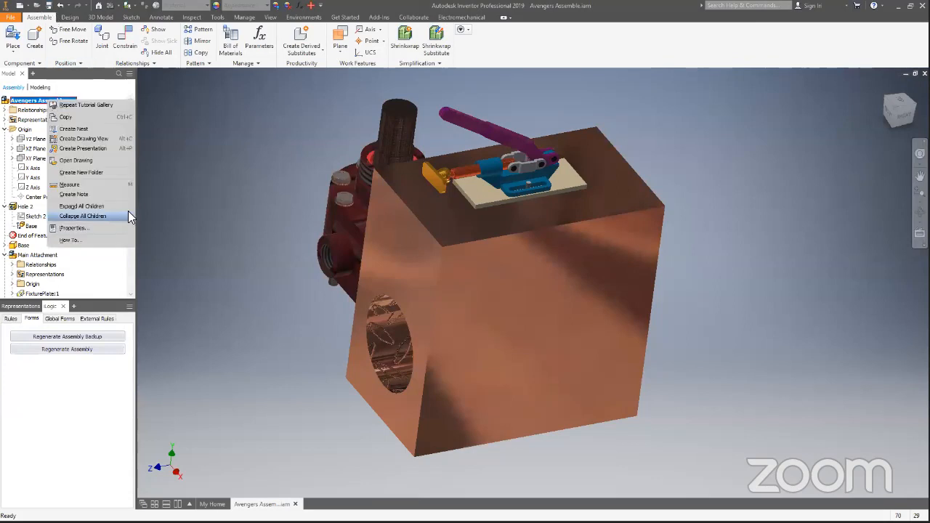
click(77, 160)
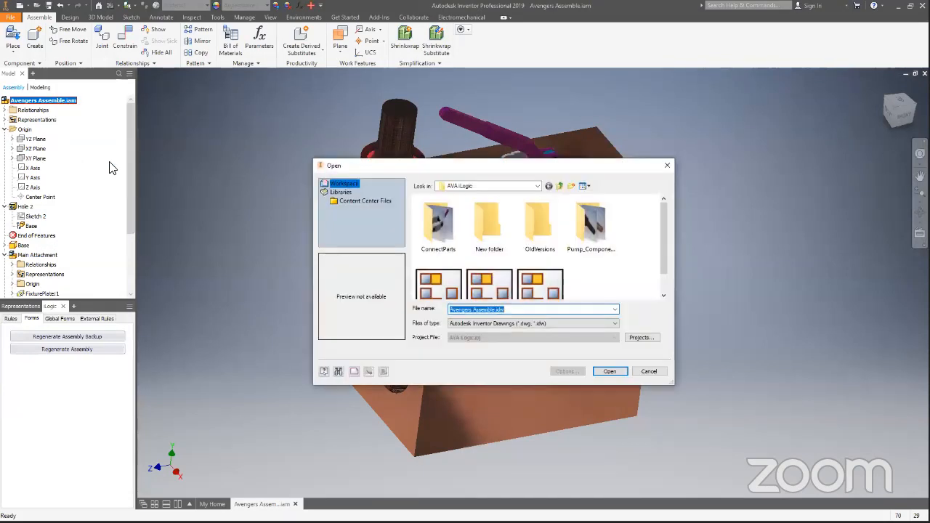
scroll(590, 293, down, 1)
click(649, 372)
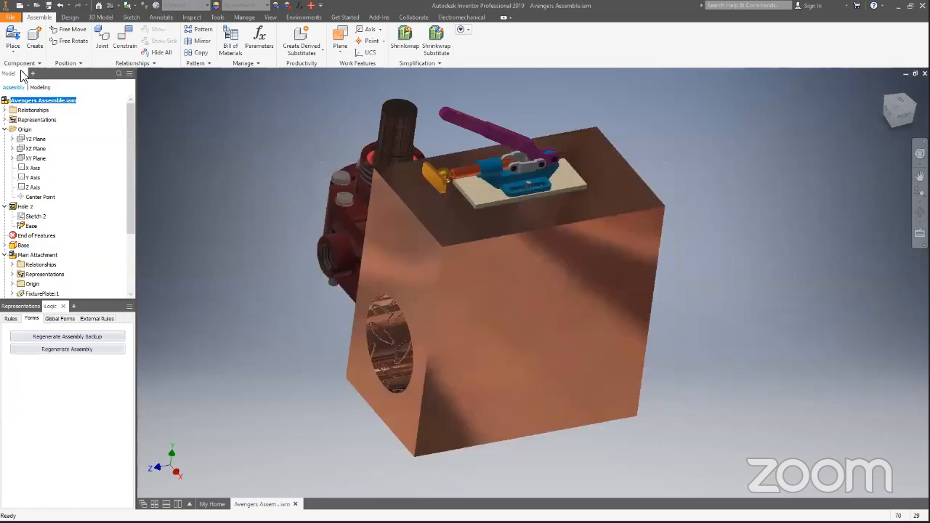